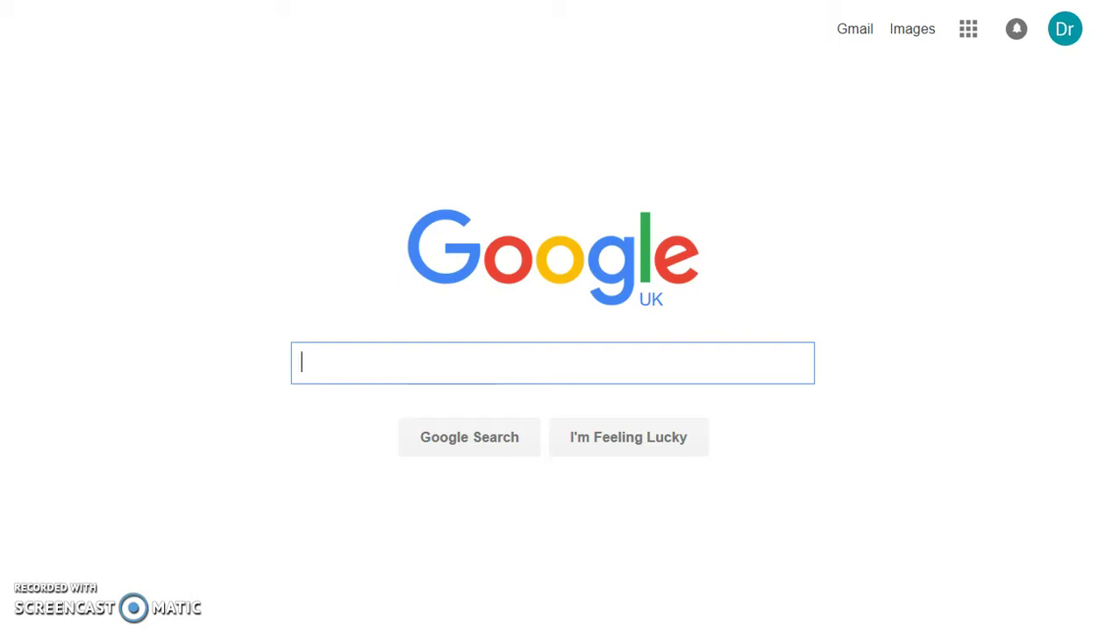
Search Google for 'imf' and open the 'IMF -- International Monetary Fund Home Page' result.
{"action": "type", "text": "i"}
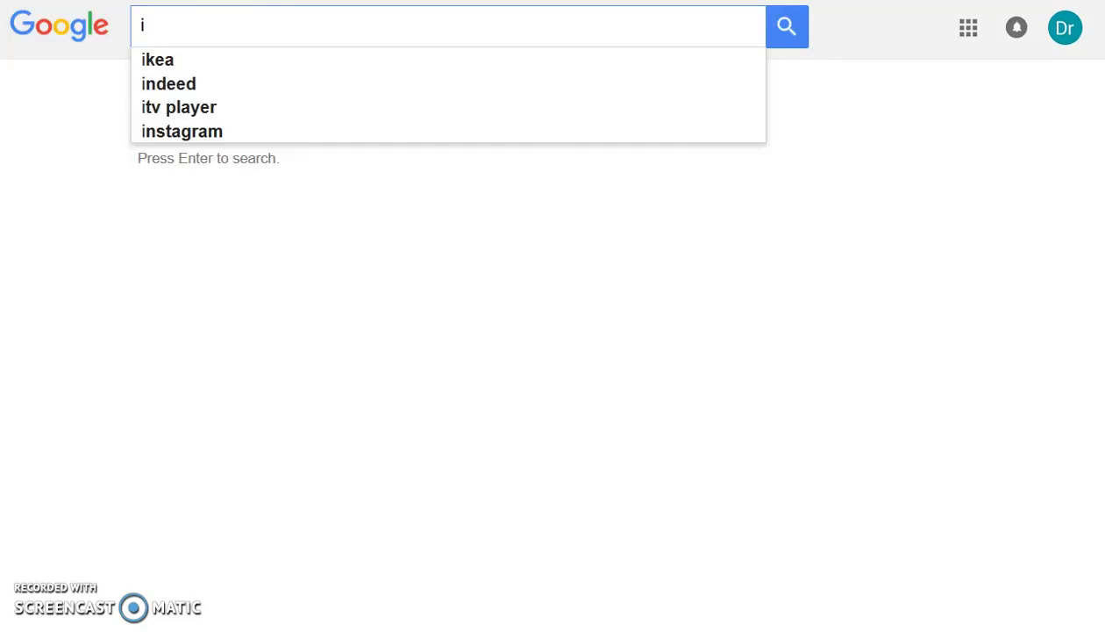
{"action": "type", "text": "mf"}
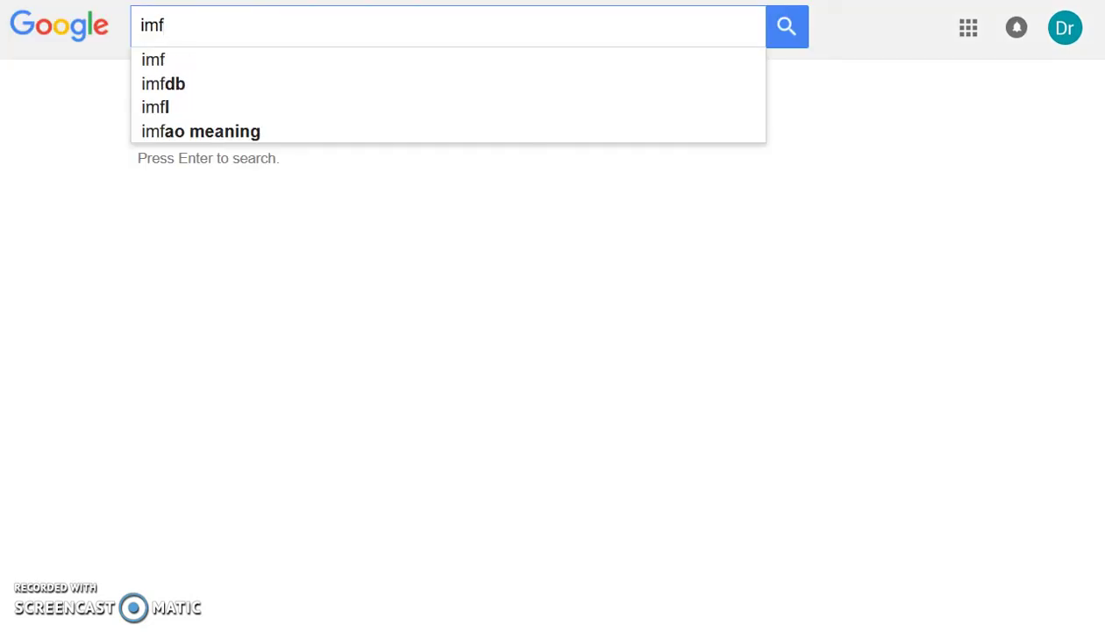
{"action": "key", "text": "Return"}
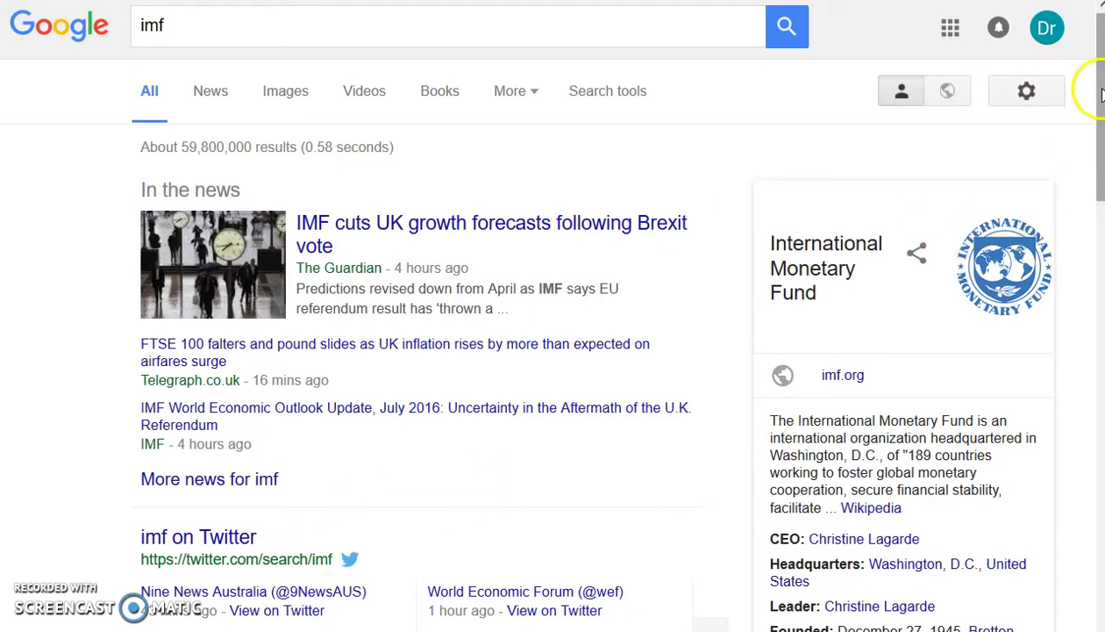
{"action": "scroll", "coordinate": [1084, 209], "scroll_direction": "down", "scroll_amount": 5}
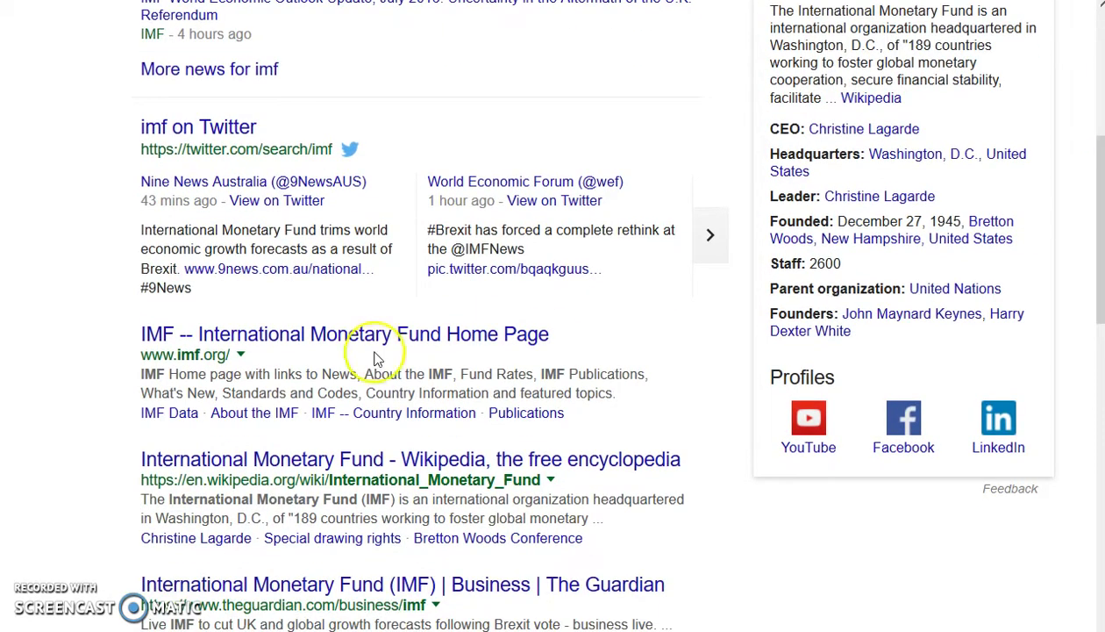
{"action": "left_click", "coordinate": [359, 336]}
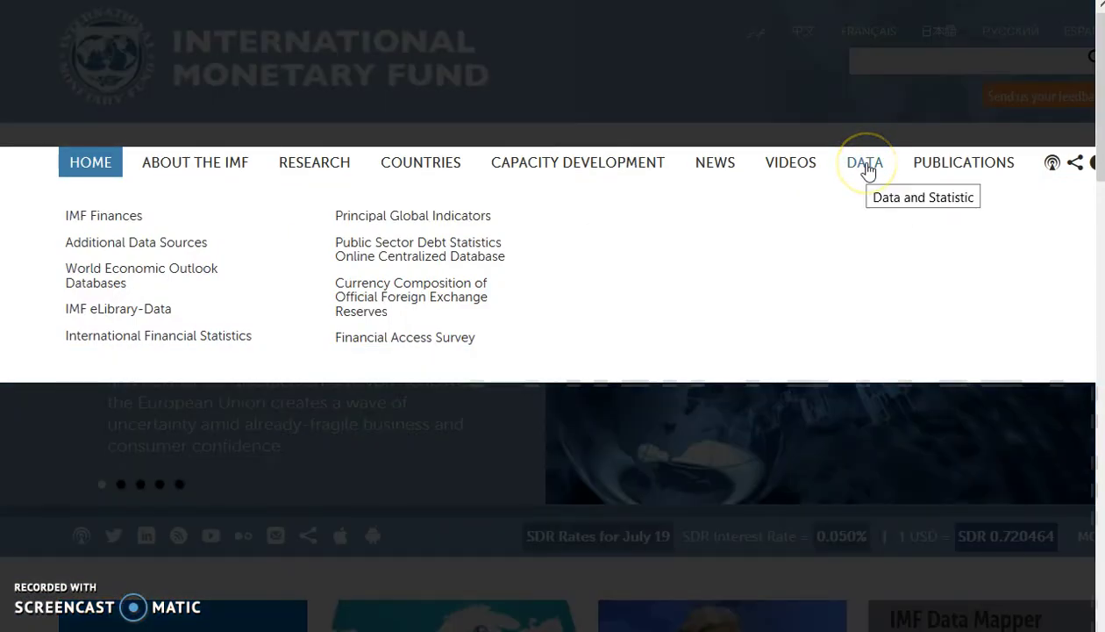
From the DATA menu's Global Data section, open the World Economic Outlook Databases (WEO) page.
{"action": "left_click", "coordinate": [866, 169]}
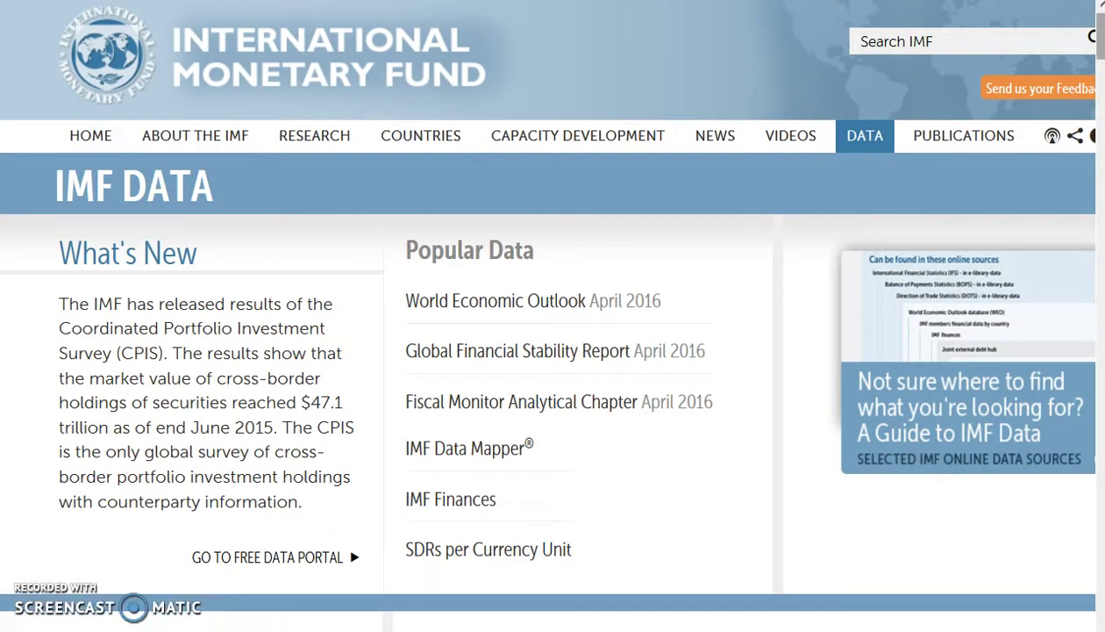
{"action": "left_click_drag", "start_coordinate": [1098, 35], "coordinate": [1097, 129]}
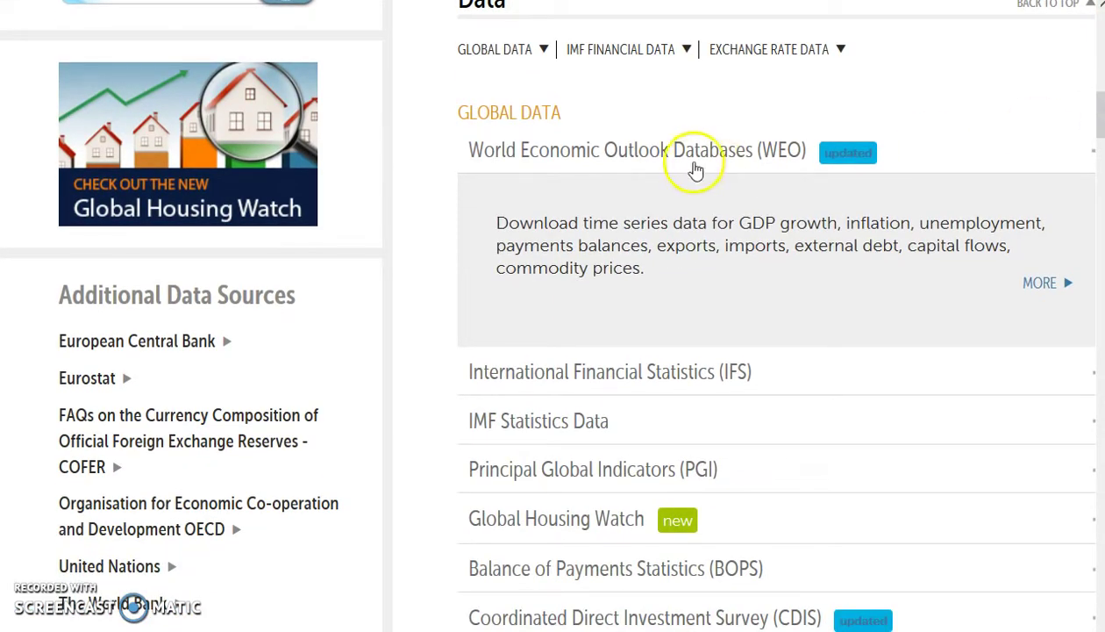
{"action": "left_click", "coordinate": [1035, 285]}
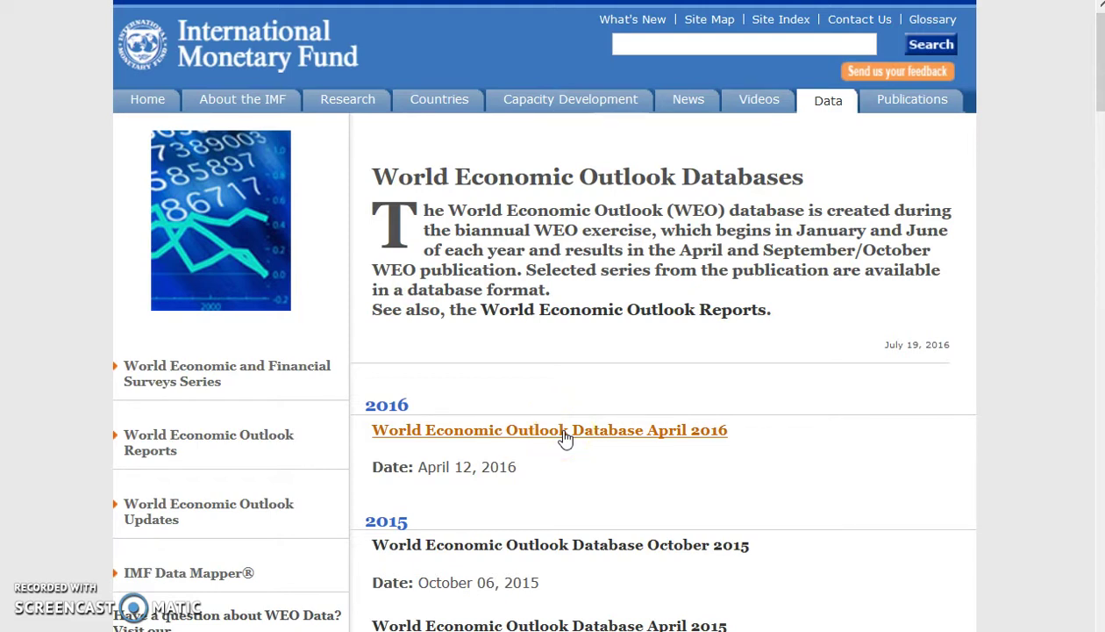
Open the April 2016 WEO database and start a By Countries query from All countries.
{"action": "left_click", "coordinate": [563, 432]}
{"action": "left_click", "coordinate": [390, 341]}
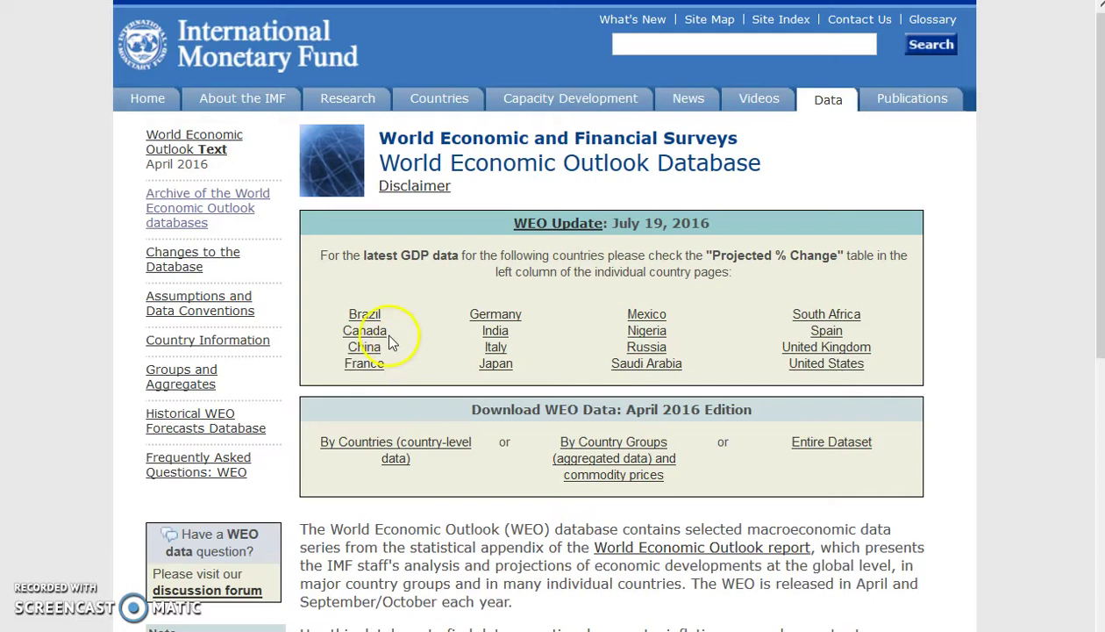
{"action": "left_click", "coordinate": [375, 447]}
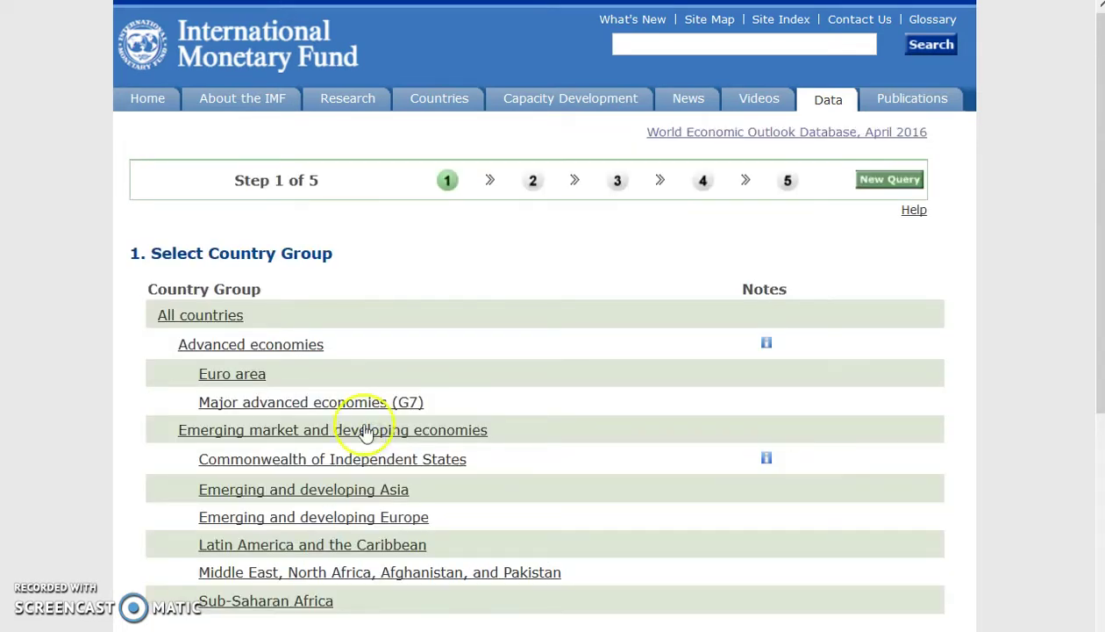
{"action": "left_click", "coordinate": [220, 326]}
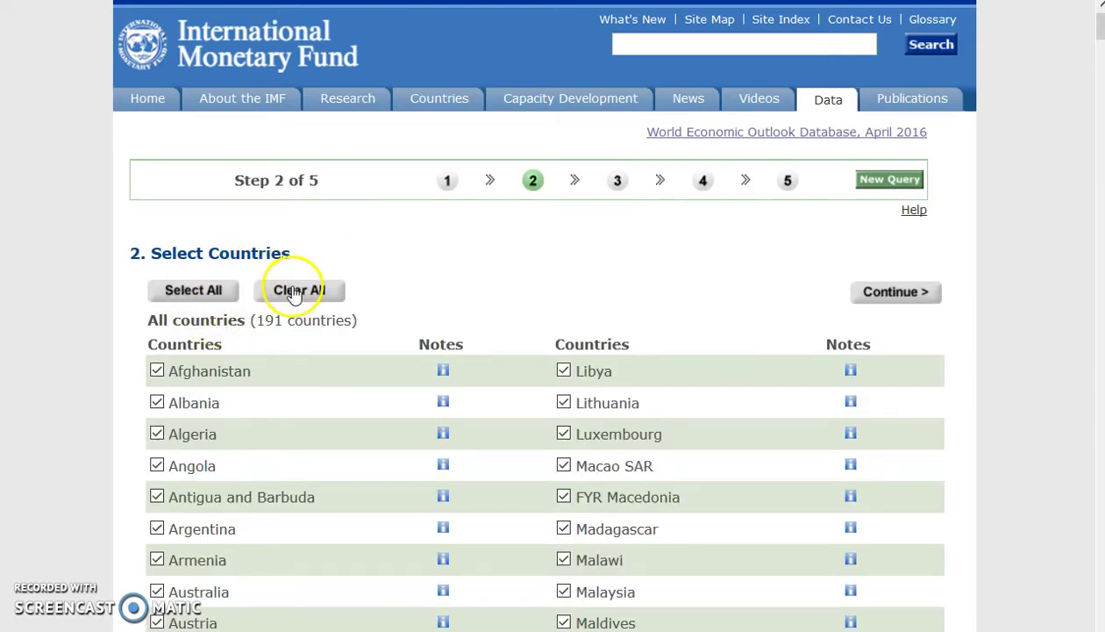
Clear all countries, select only United Kingdom, and continue to subjects.
{"action": "left_click", "coordinate": [294, 293]}
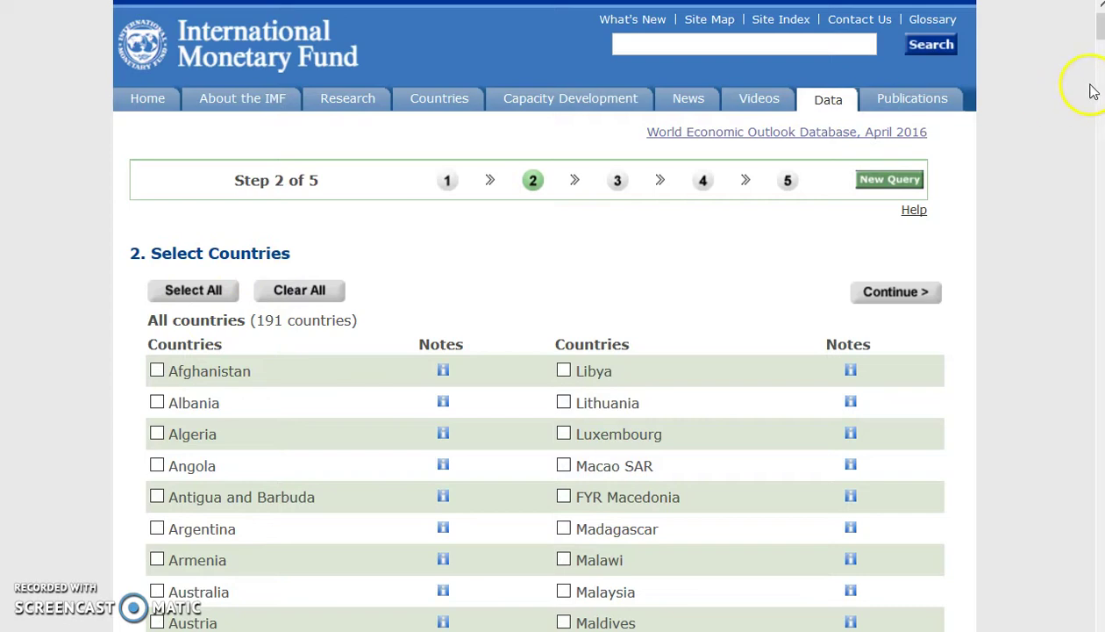
{"action": "left_click_drag", "start_coordinate": [1101, 34], "coordinate": [1085, 148]}
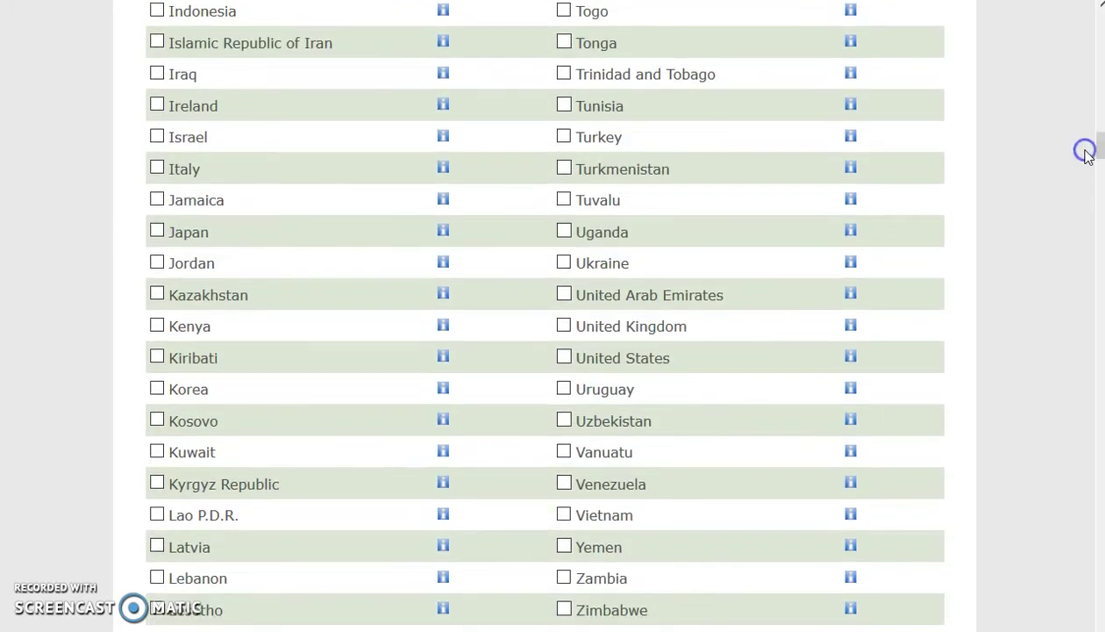
{"action": "left_click", "coordinate": [565, 324]}
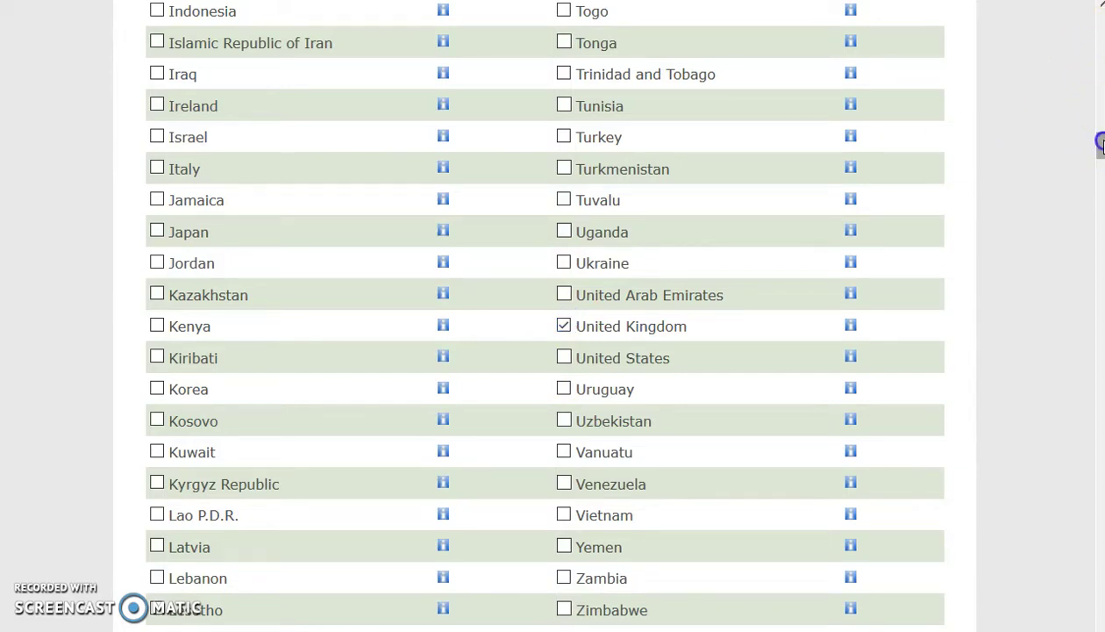
{"action": "left_click_drag", "start_coordinate": [1100, 142], "coordinate": [1100, 146]}
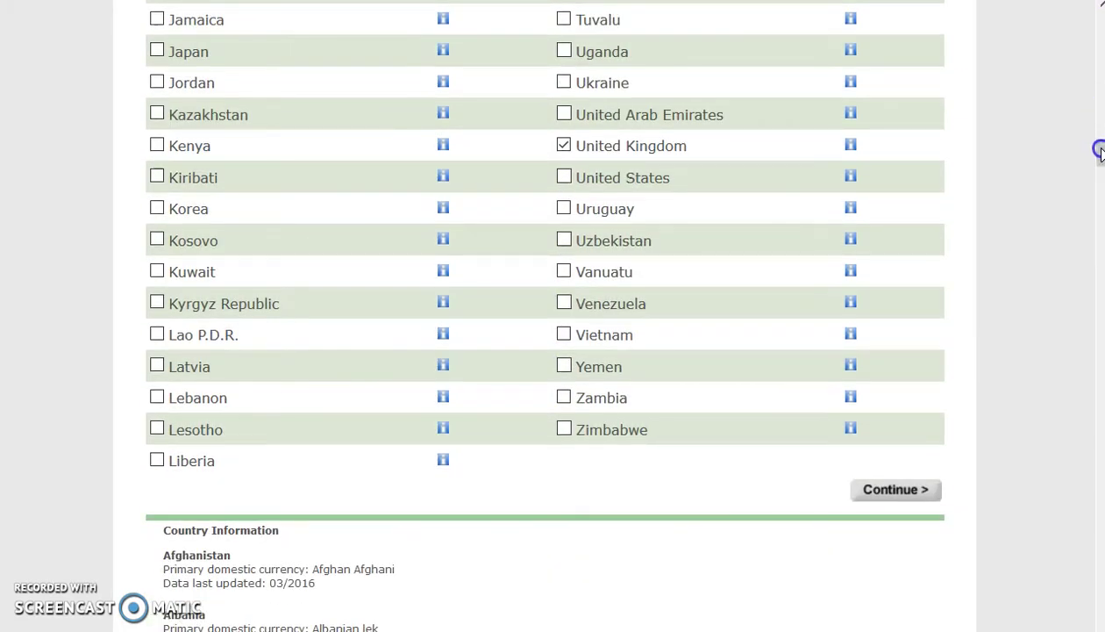
{"action": "left_click", "coordinate": [916, 491]}
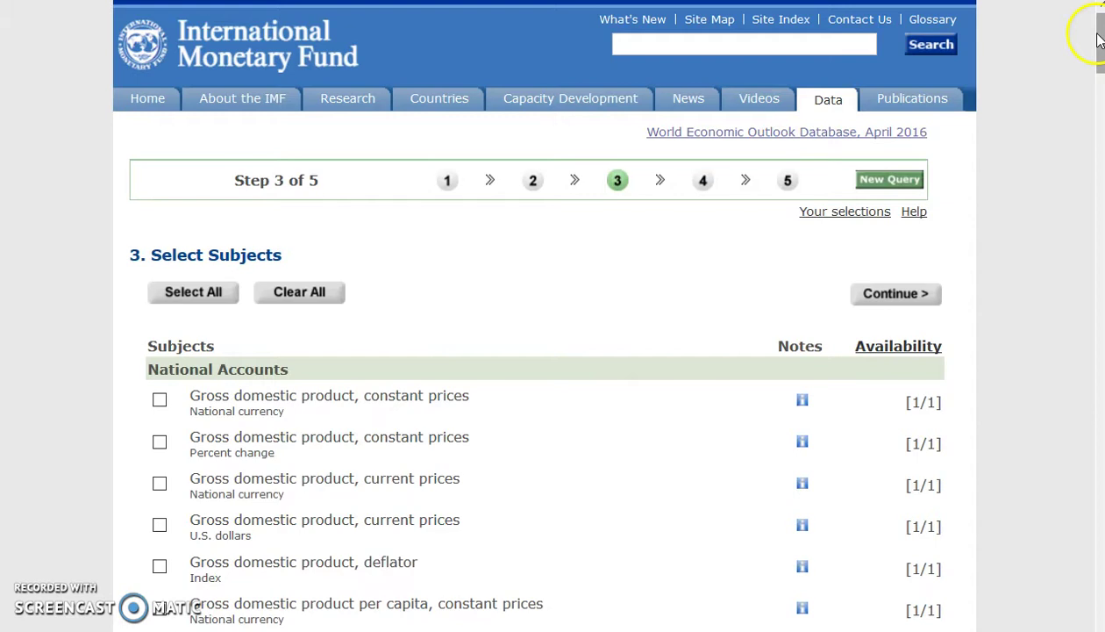
Tick GDP constant prices (national currency and percent change) and GDP current prices (national currency).
{"action": "left_click_drag", "start_coordinate": [1100, 37], "coordinate": [1100, 85]}
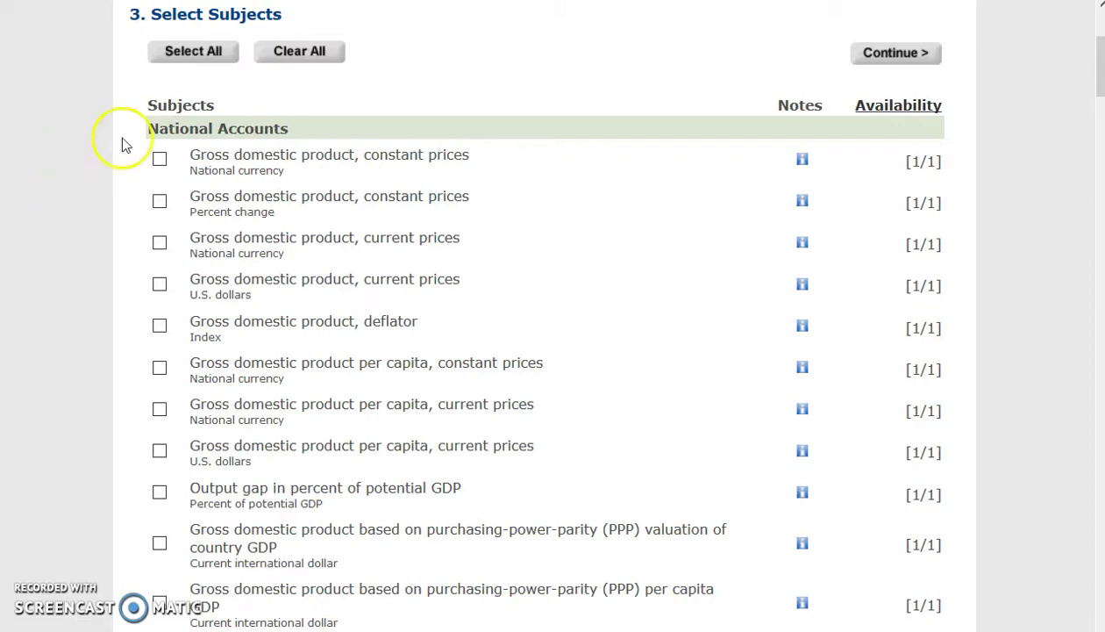
{"action": "left_click", "coordinate": [160, 161]}
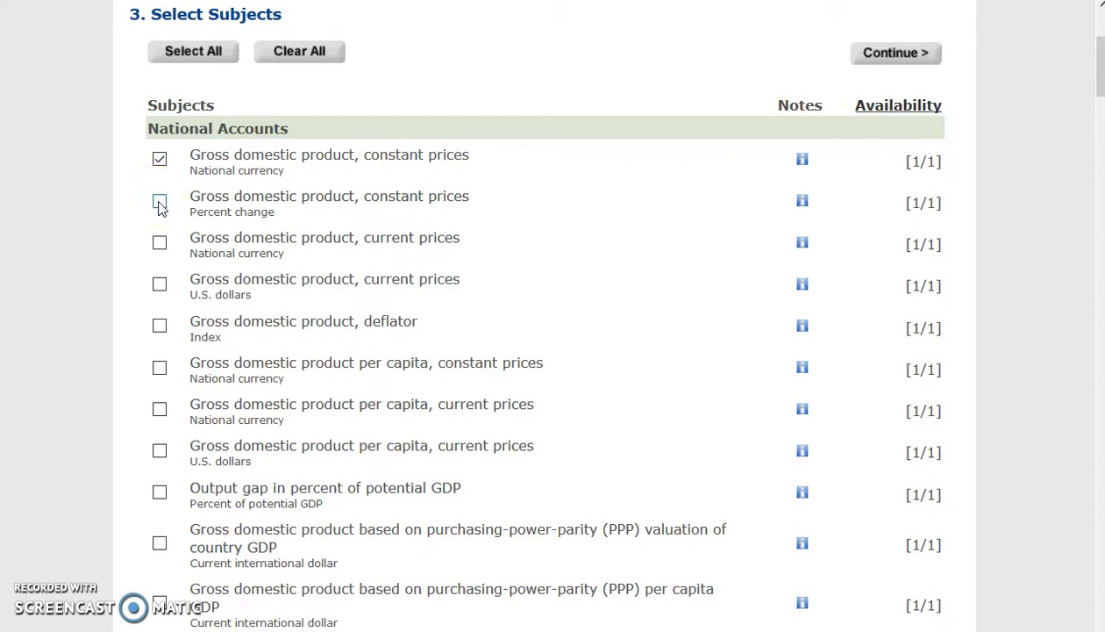
{"action": "left_click", "coordinate": [159, 203]}
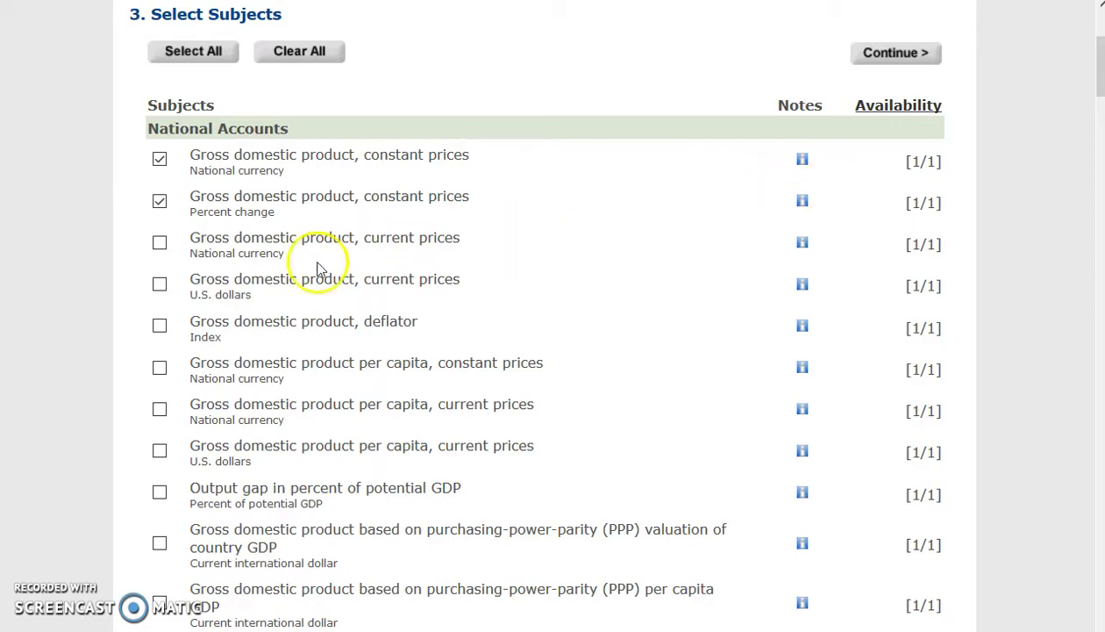
{"action": "left_click", "coordinate": [160, 246]}
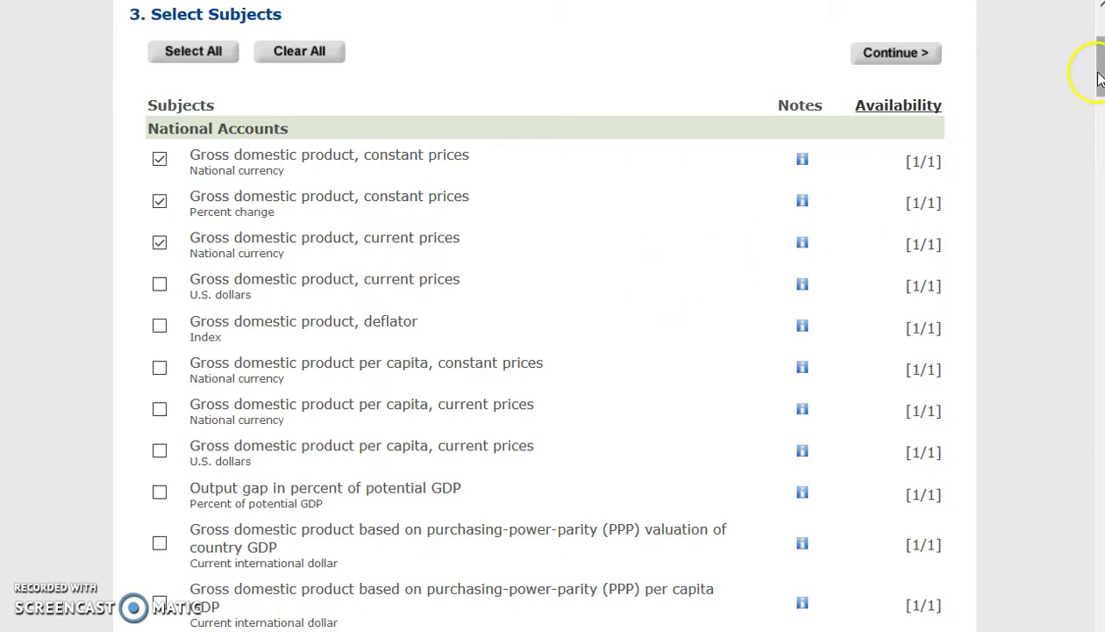
{"action": "left_click_drag", "start_coordinate": [1100, 78], "coordinate": [1086, 146]}
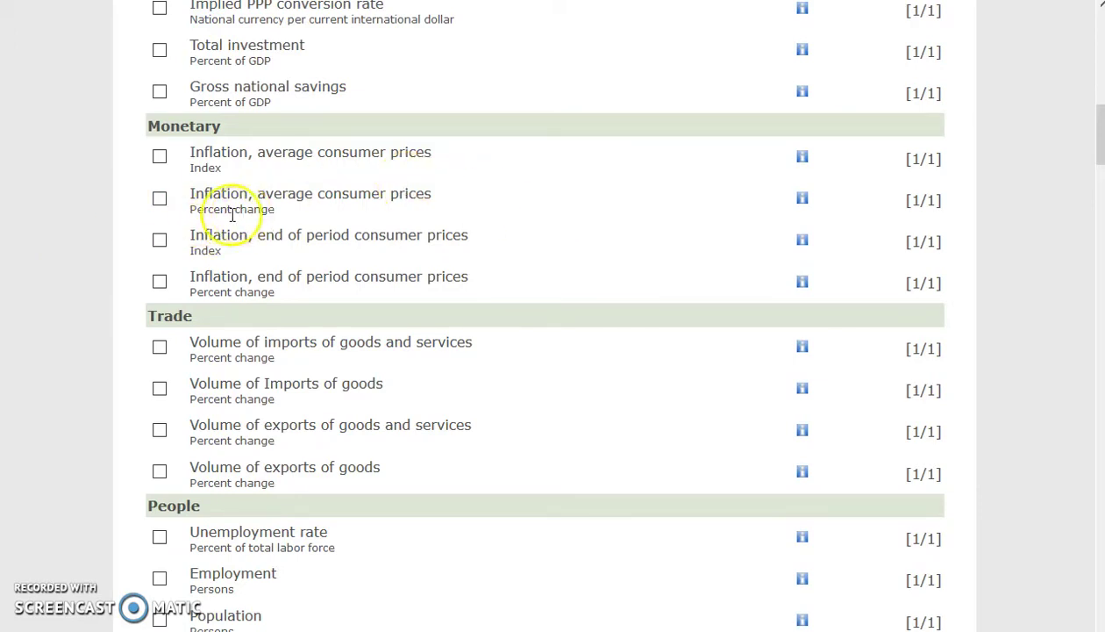
Add consumer price inflation (percent change), unemployment rate and Population to the selected subjects.
{"action": "left_click", "coordinate": [159, 199]}
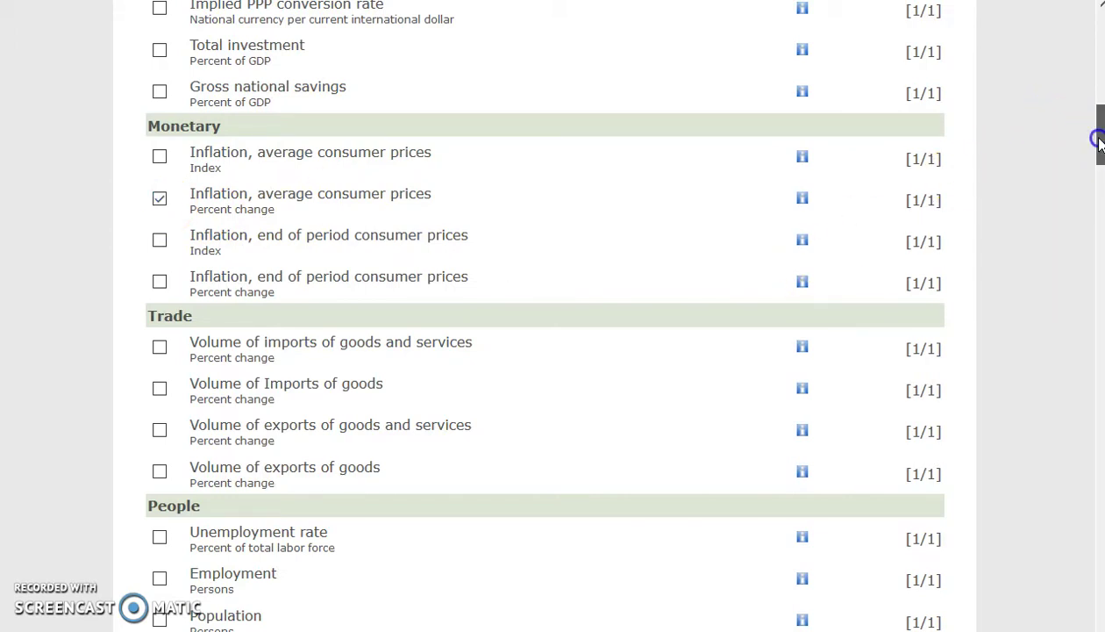
{"action": "left_click_drag", "start_coordinate": [1098, 143], "coordinate": [1092, 175]}
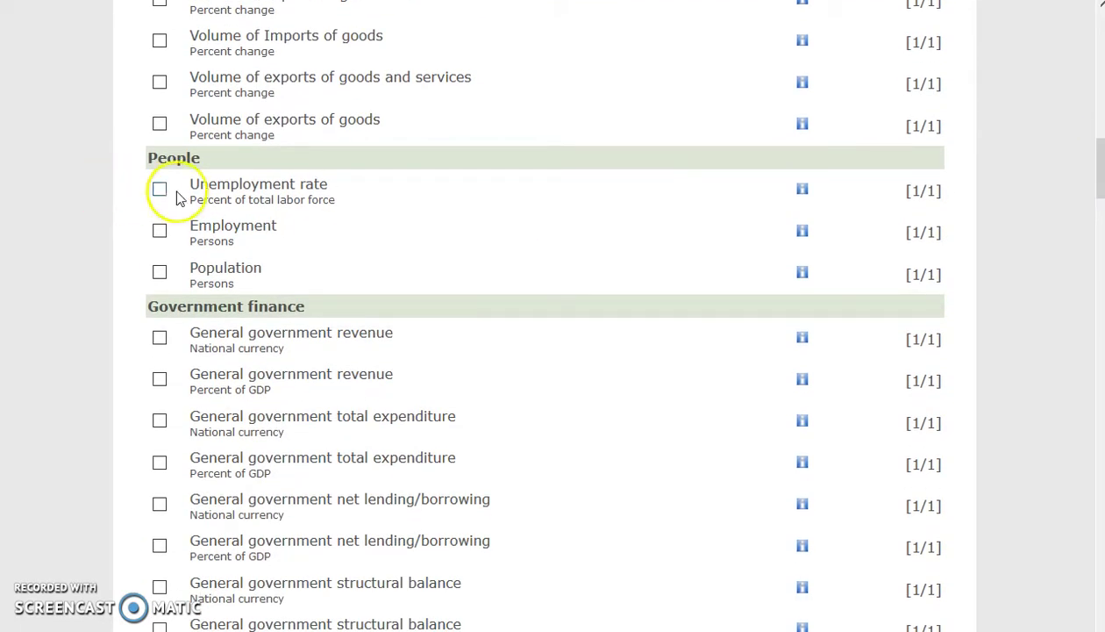
{"action": "left_click", "coordinate": [159, 191]}
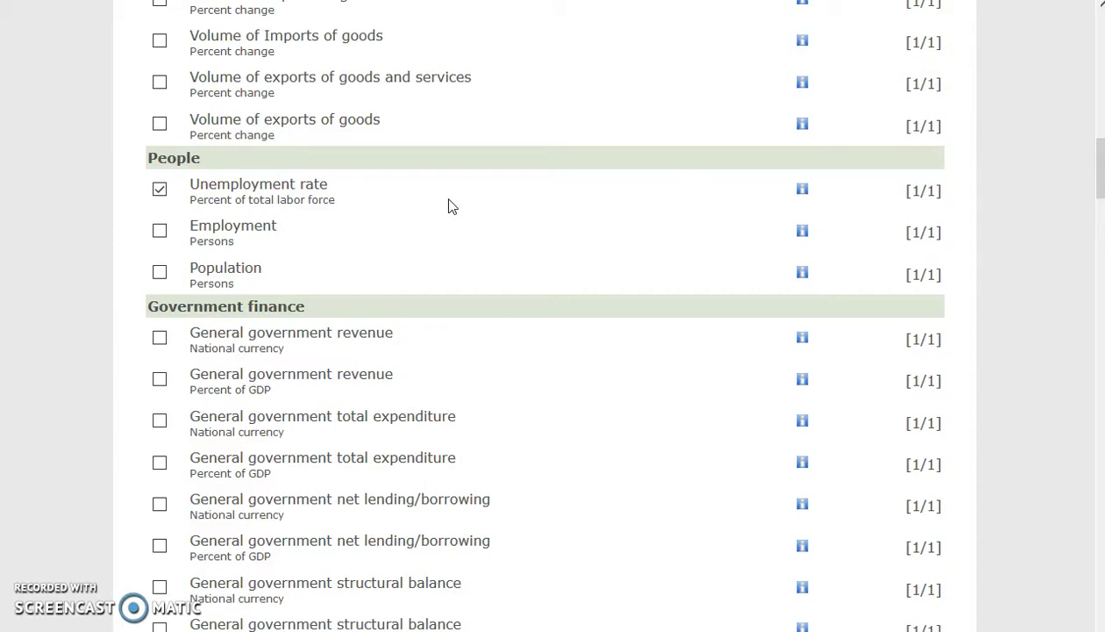
{"action": "left_click", "coordinate": [156, 276]}
{"action": "left_click", "coordinate": [1100, 165]}
{"action": "left_click_drag", "start_coordinate": [1100, 165], "coordinate": [1078, 225]}
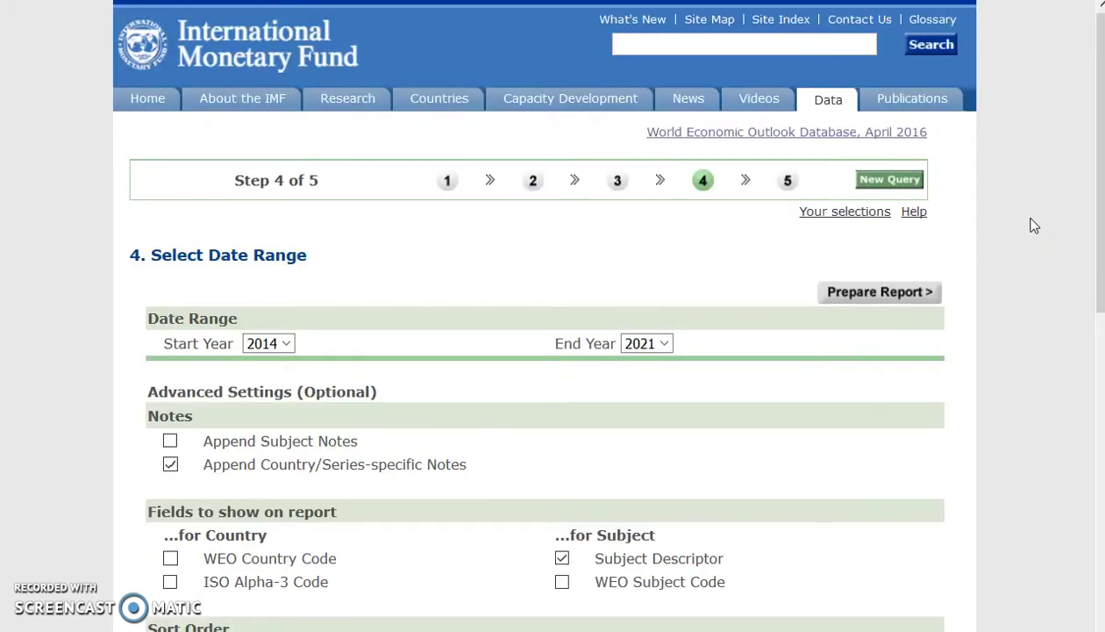
Set the start year to 2007 and end year to 2015, then prepare the report.
{"action": "left_click", "coordinate": [686, 229]}
{"action": "left_click_drag", "start_coordinate": [1095, 77], "coordinate": [1094, 106]}
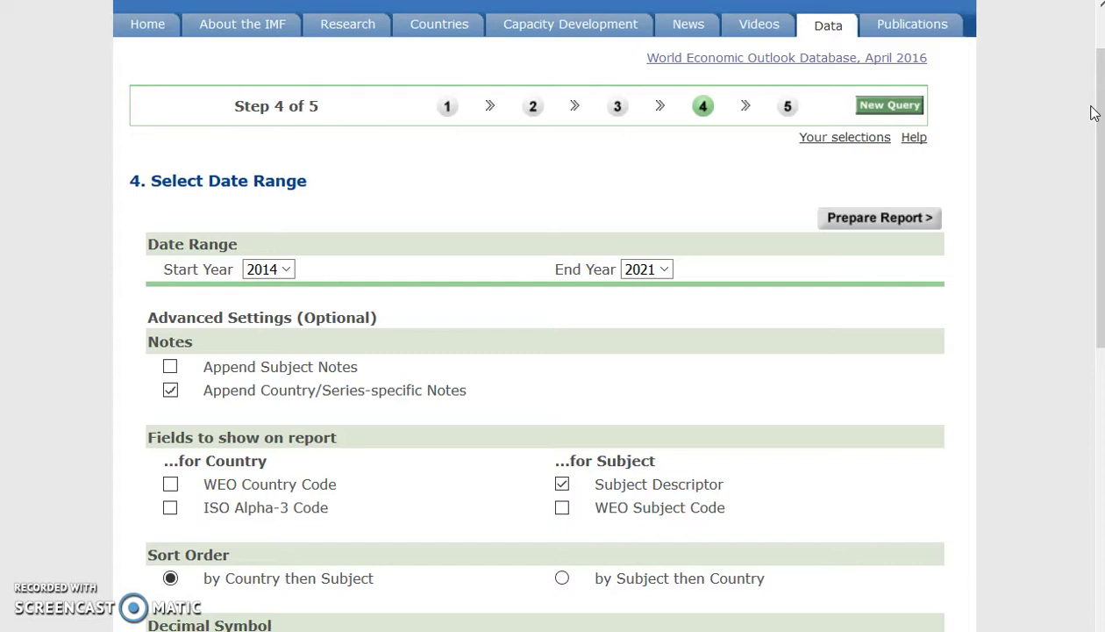
{"action": "left_click", "coordinate": [290, 270]}
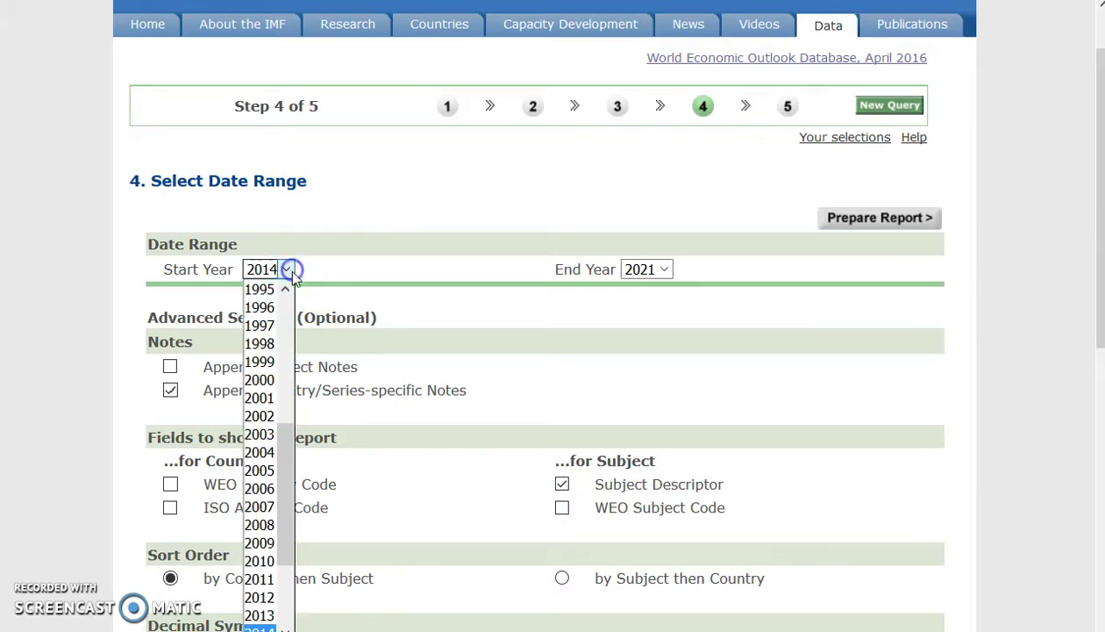
{"action": "left_click", "coordinate": [268, 506]}
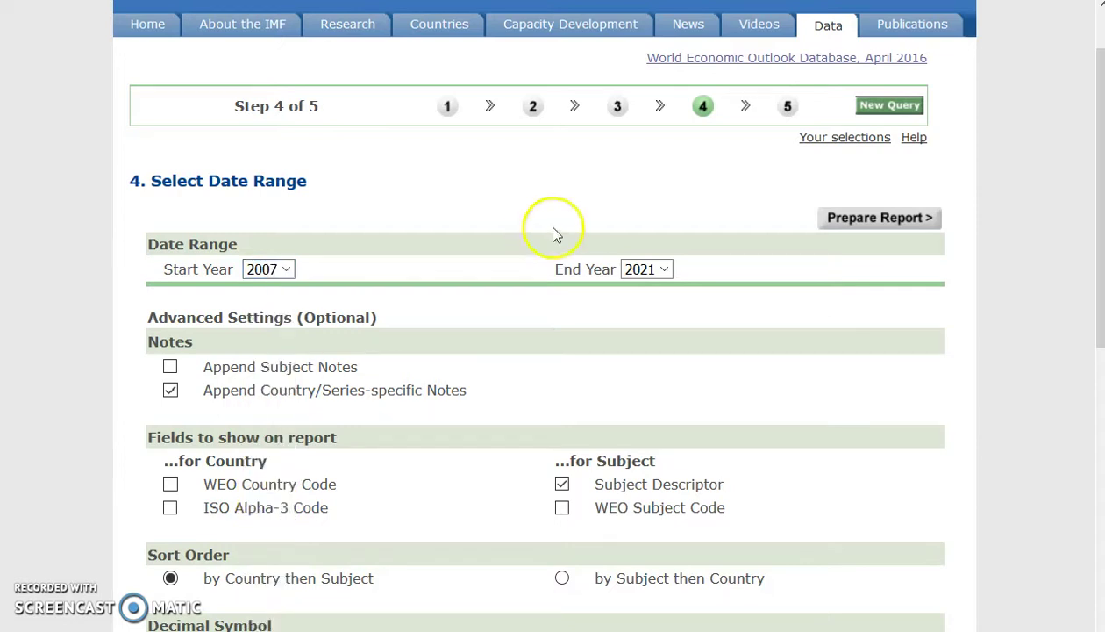
{"action": "left_click", "coordinate": [656, 271]}
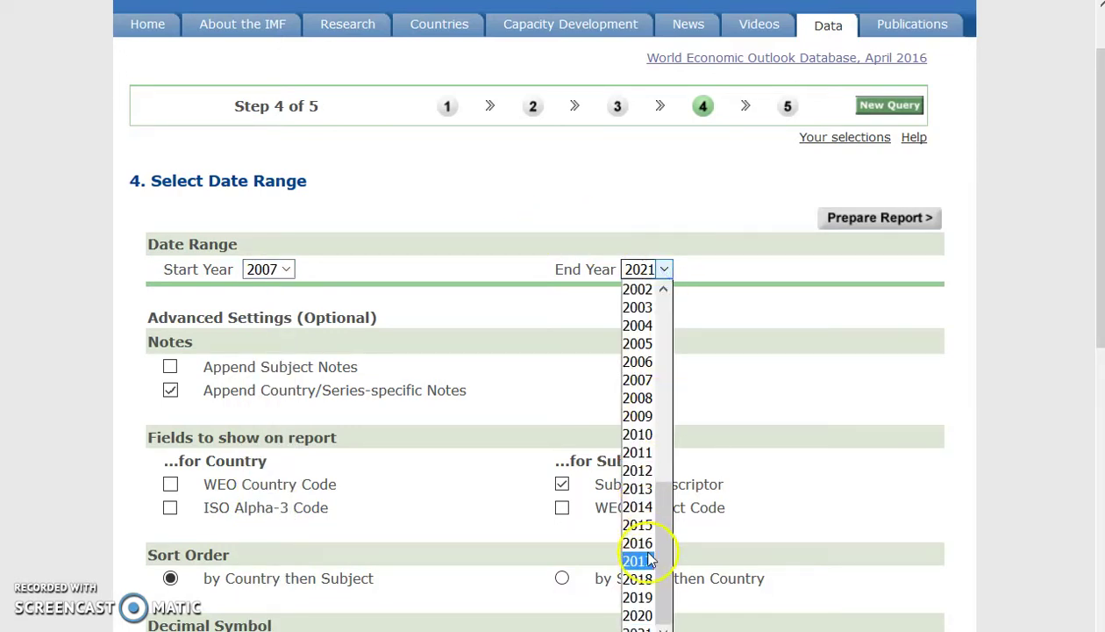
{"action": "left_click", "coordinate": [646, 525]}
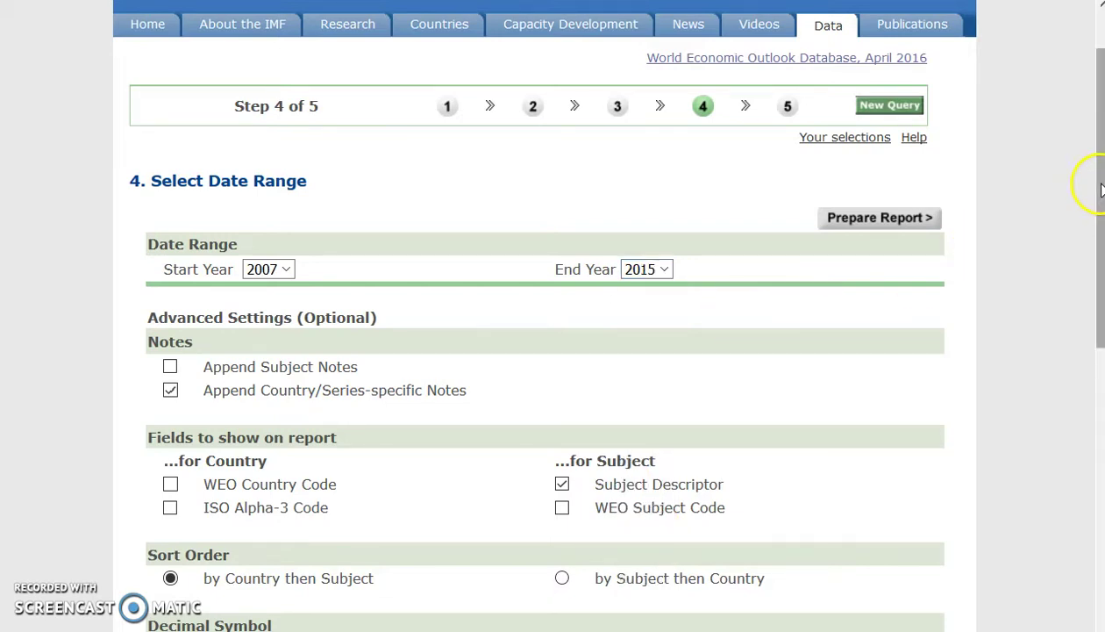
{"action": "left_click_drag", "start_coordinate": [1100, 188], "coordinate": [1034, 359]}
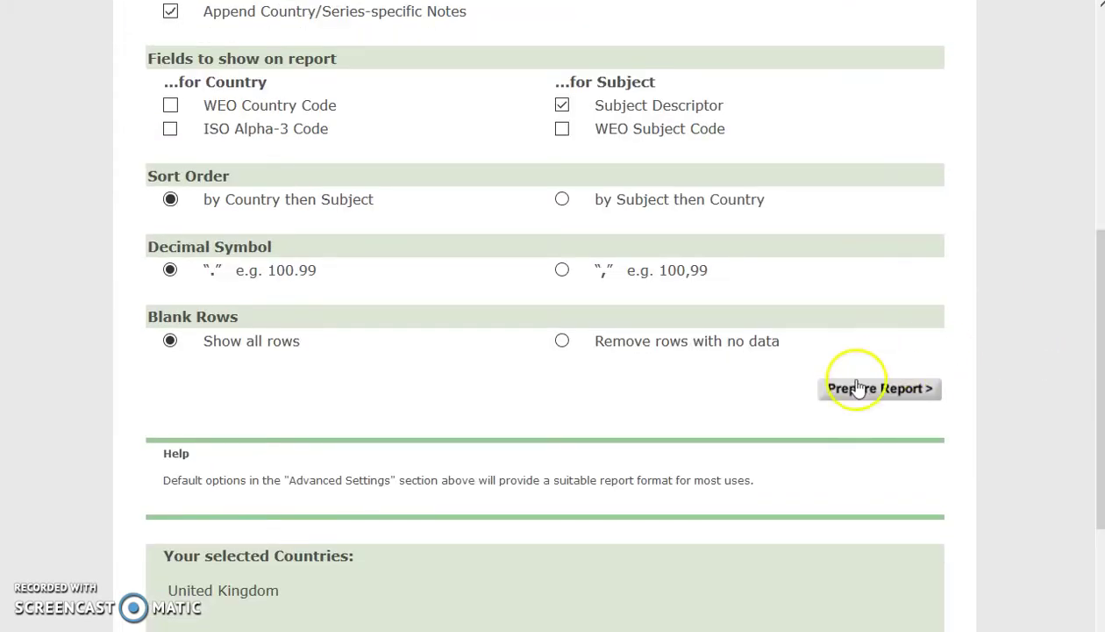
{"action": "left_click", "coordinate": [858, 388]}
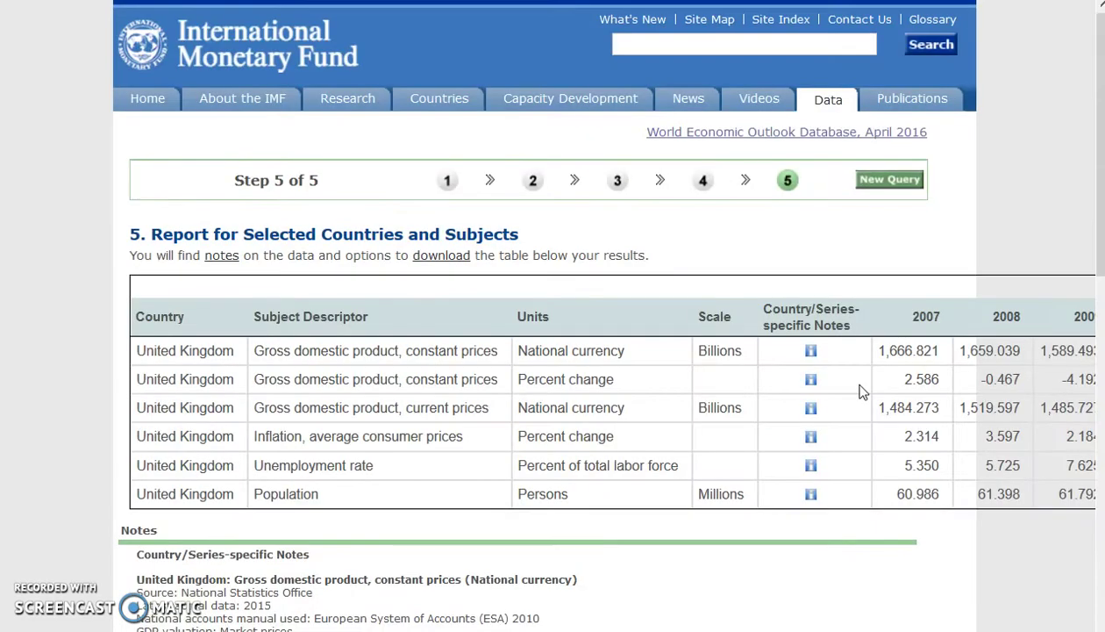
{"action": "left_click", "coordinate": [621, 565]}
{"action": "scroll", "coordinate": [562, 395], "scroll_direction": "right", "scroll_amount": 3}
{"action": "scroll", "coordinate": [561, 395], "scroll_direction": "left", "scroll_amount": 1}
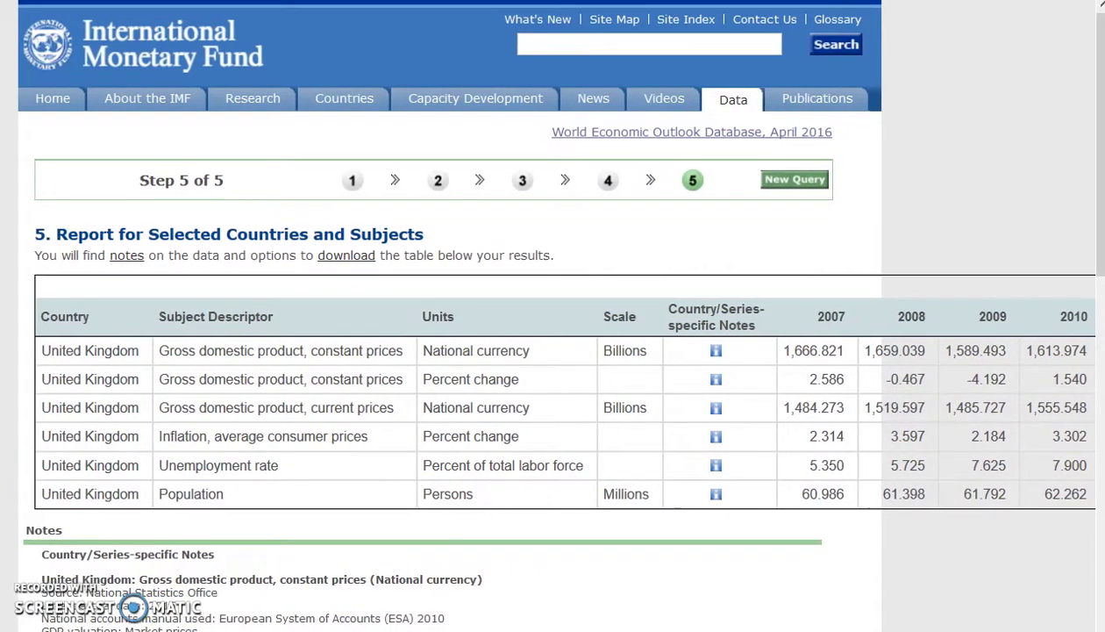
{"action": "scroll", "coordinate": [561, 395], "scroll_direction": "right", "scroll_amount": 1}
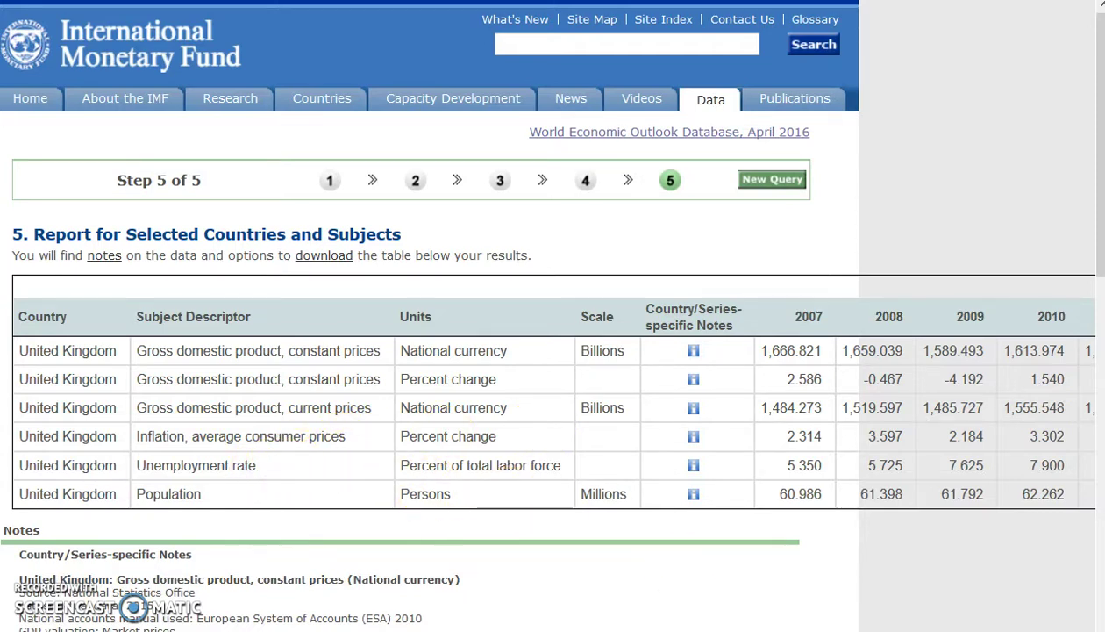
{"action": "scroll", "coordinate": [540, 395], "scroll_direction": "right", "scroll_amount": 5}
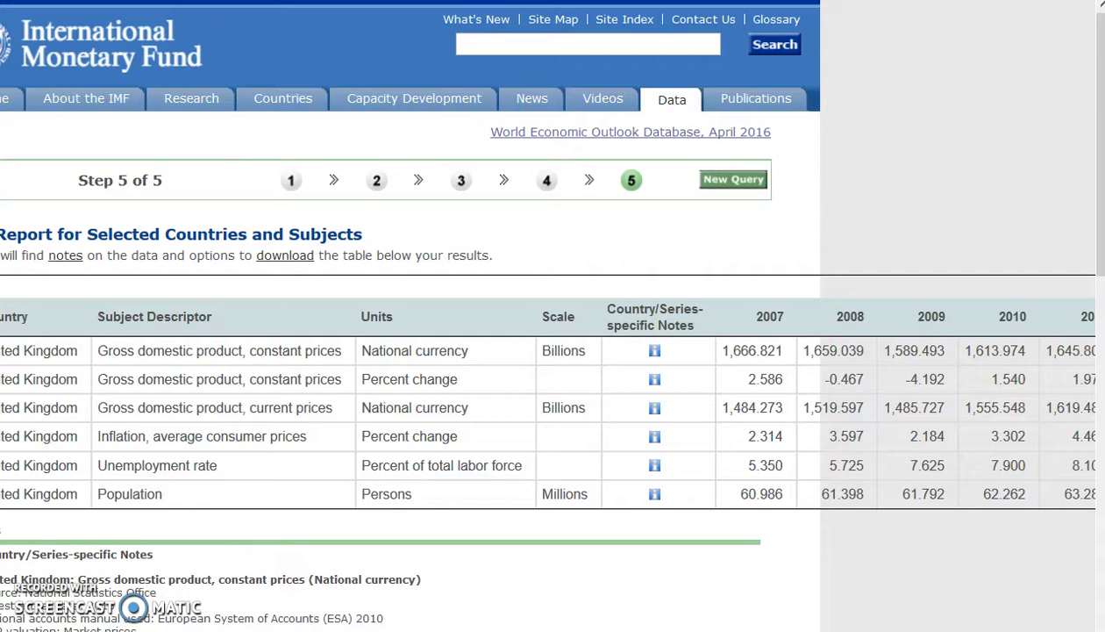
{"action": "scroll", "coordinate": [540, 395], "scroll_direction": "right", "scroll_amount": 3}
{"action": "scroll", "coordinate": [540, 395], "scroll_direction": "right", "scroll_amount": 3}
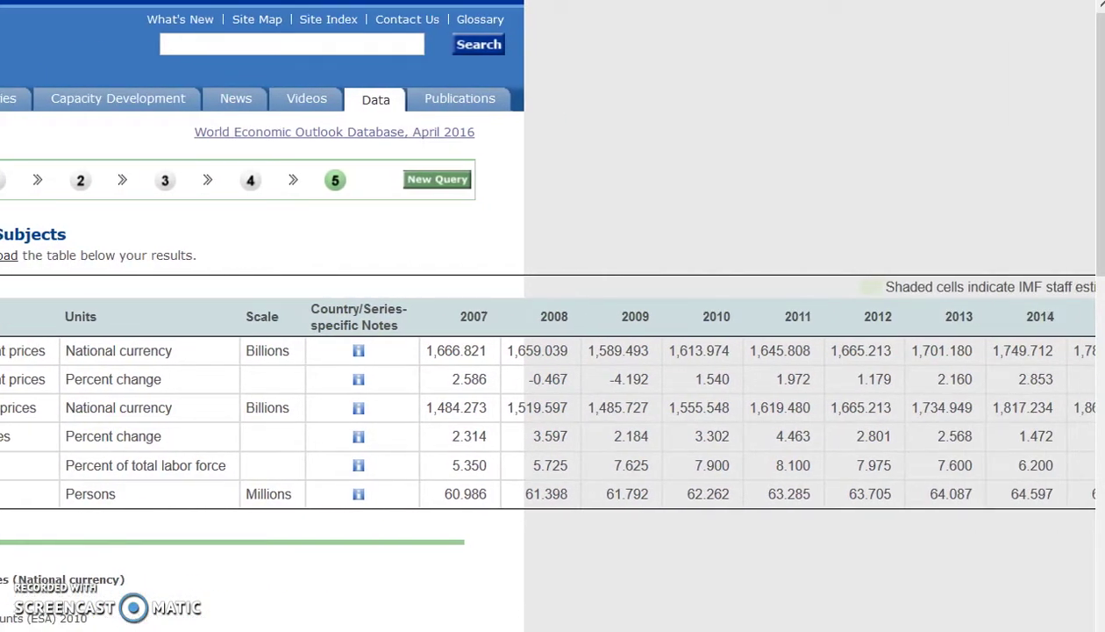
{"action": "scroll", "coordinate": [539, 395], "scroll_direction": "right", "scroll_amount": 2}
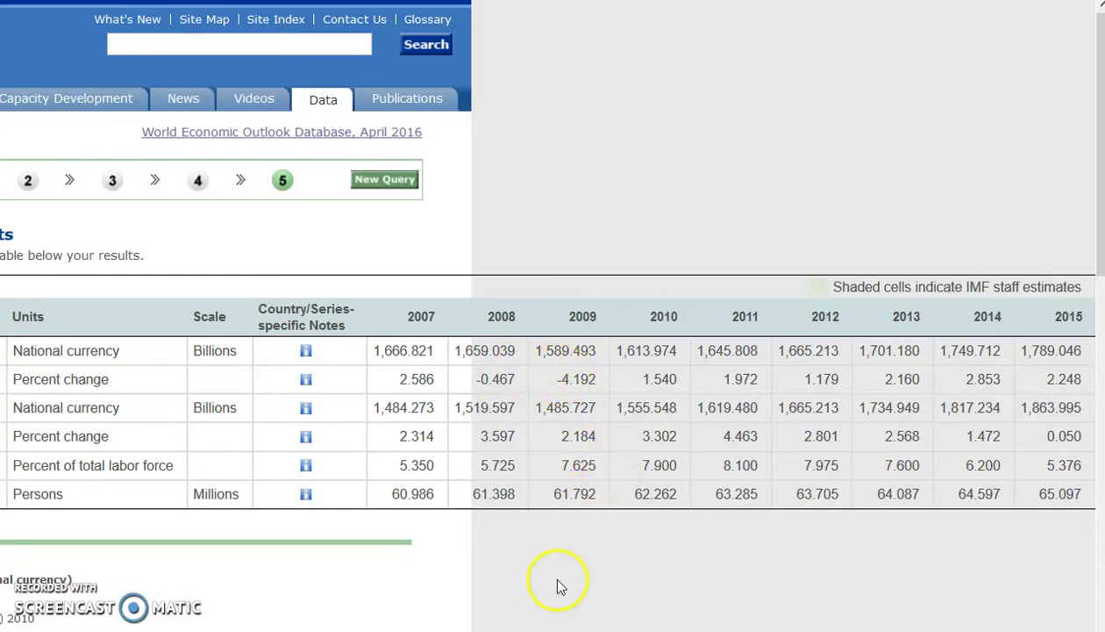
{"action": "scroll", "coordinate": [552, 350], "scroll_direction": "left", "scroll_amount": 2}
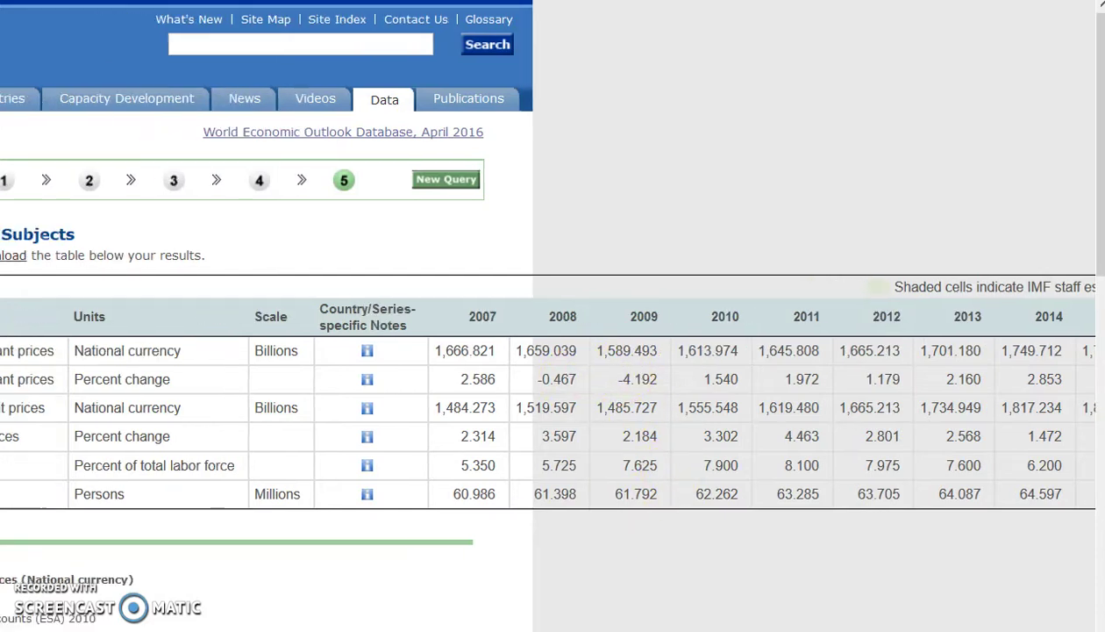
{"action": "scroll", "coordinate": [552, 351], "scroll_direction": "left", "scroll_amount": 6}
{"action": "scroll", "coordinate": [553, 350], "scroll_direction": "right", "scroll_amount": 2}
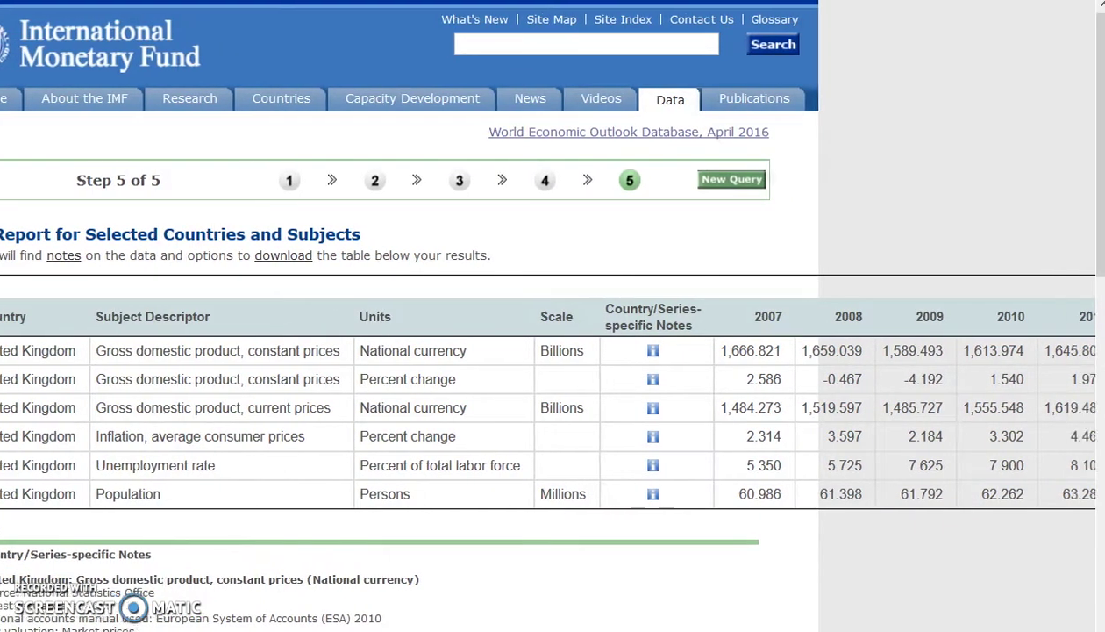
{"action": "scroll", "coordinate": [552, 351], "scroll_direction": "right", "scroll_amount": 3}
{"action": "scroll", "coordinate": [553, 351], "scroll_direction": "right", "scroll_amount": 3}
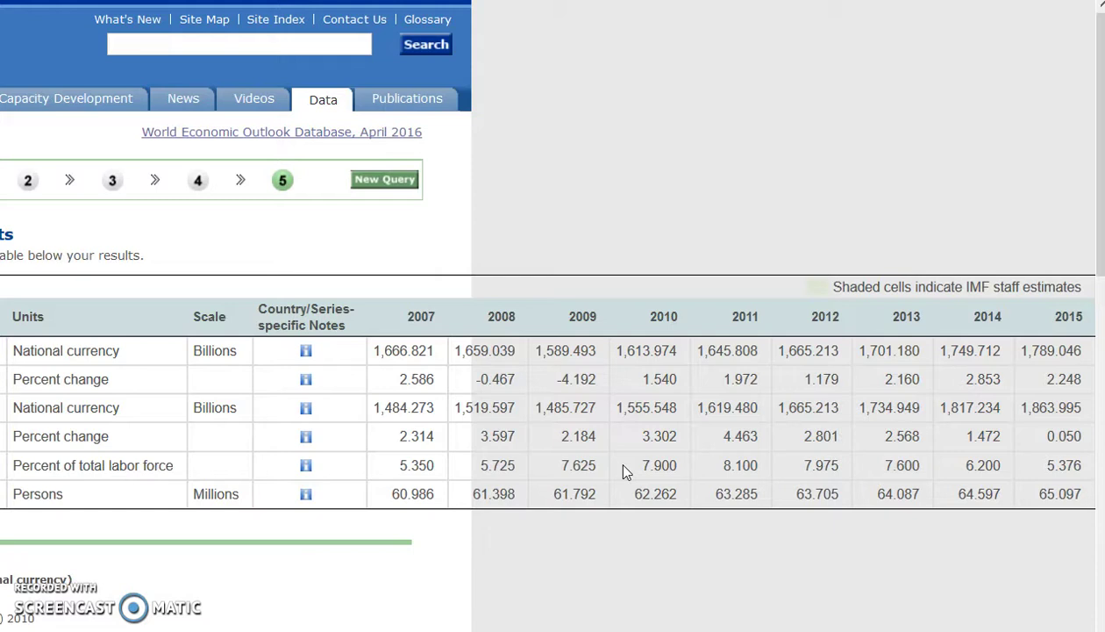
{"action": "left_click", "coordinate": [741, 465]}
{"action": "scroll", "coordinate": [960, 396], "scroll_direction": "left", "scroll_amount": 6}
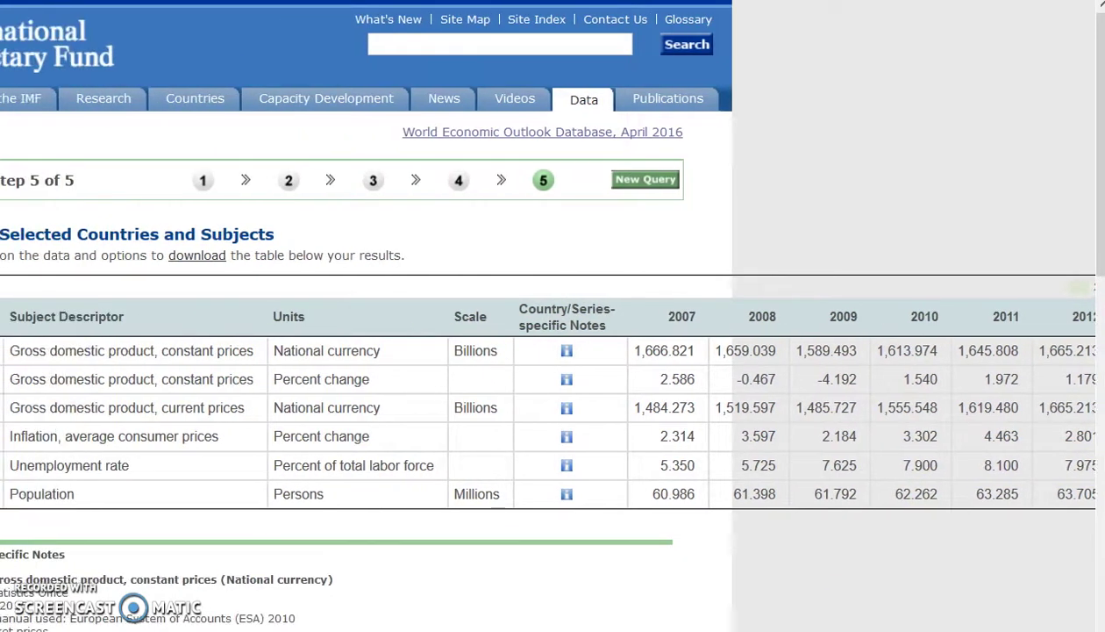
{"action": "left_click_drag", "start_coordinate": [1088, 222], "coordinate": [1049, 562]}
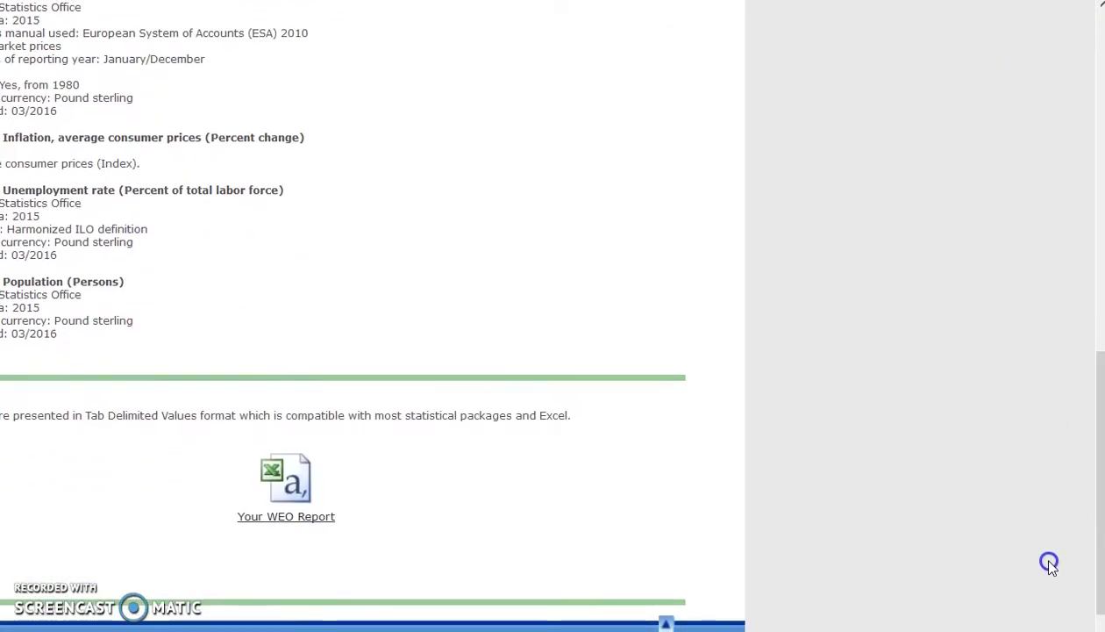
Download 'Your WEO Report' and open the downloaded .aspx file.
{"action": "left_click", "coordinate": [268, 501]}
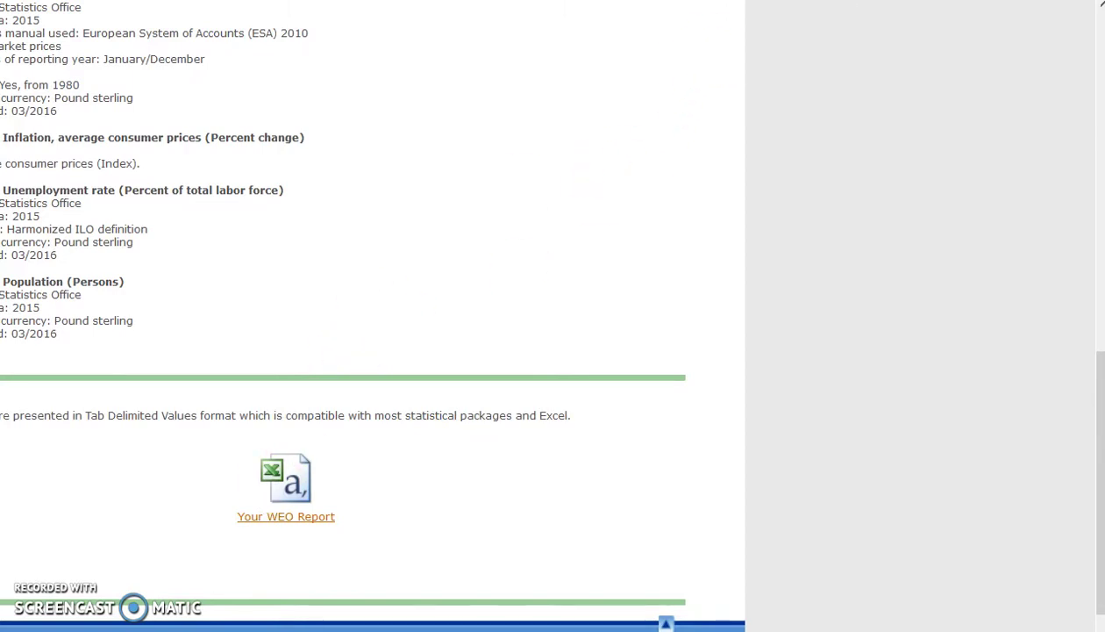
{"action": "left_click", "coordinate": [646, 21]}
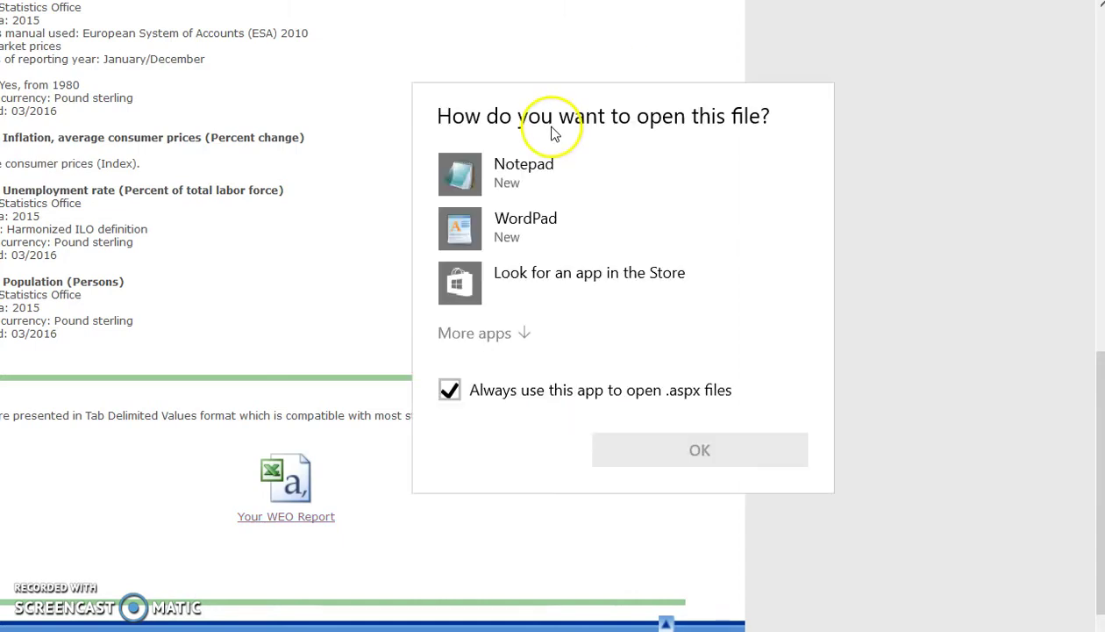